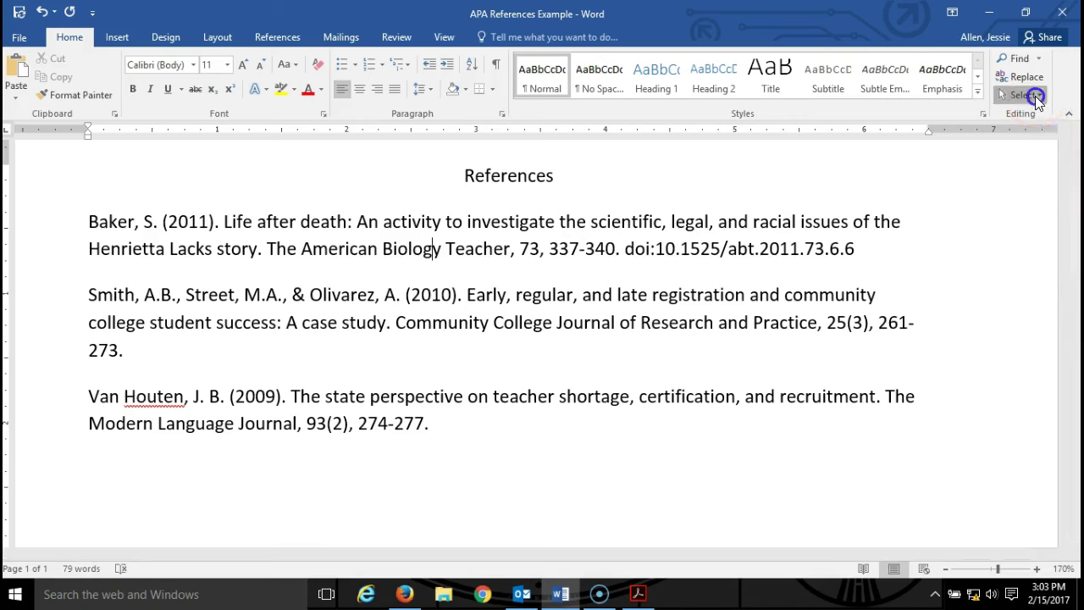
Select the whole document and apply Times New Roman at 12 pt.
click(1034, 97)
click(1011, 114)
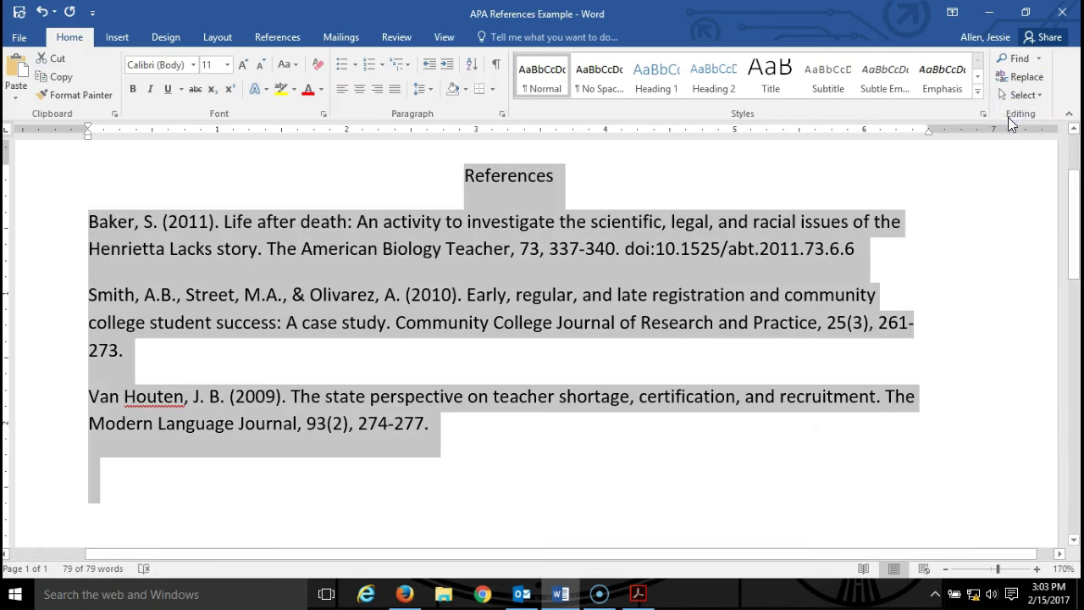
click(193, 65)
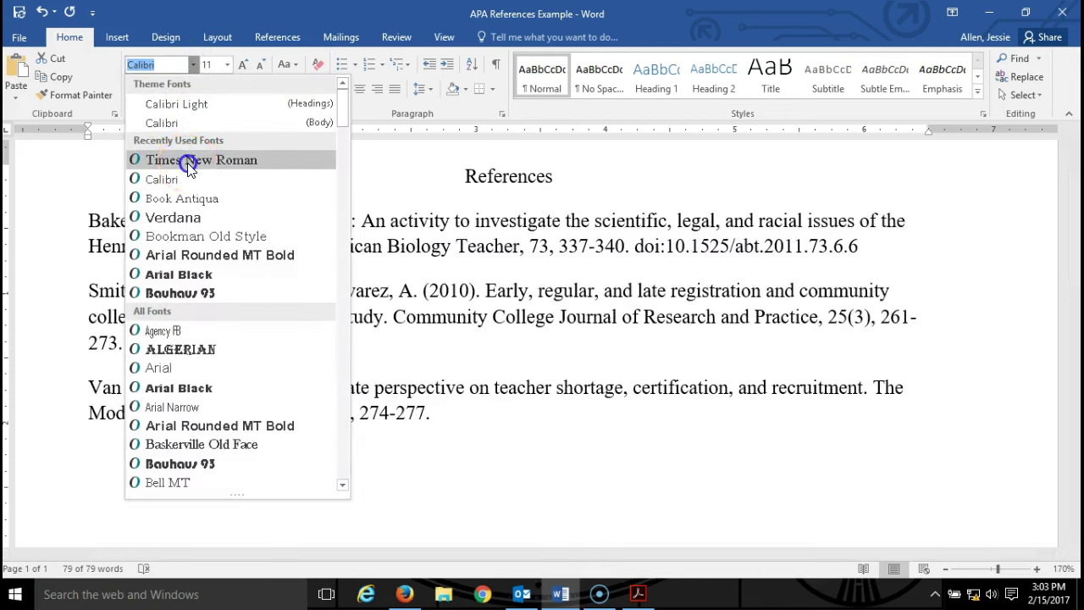
click(188, 163)
click(227, 65)
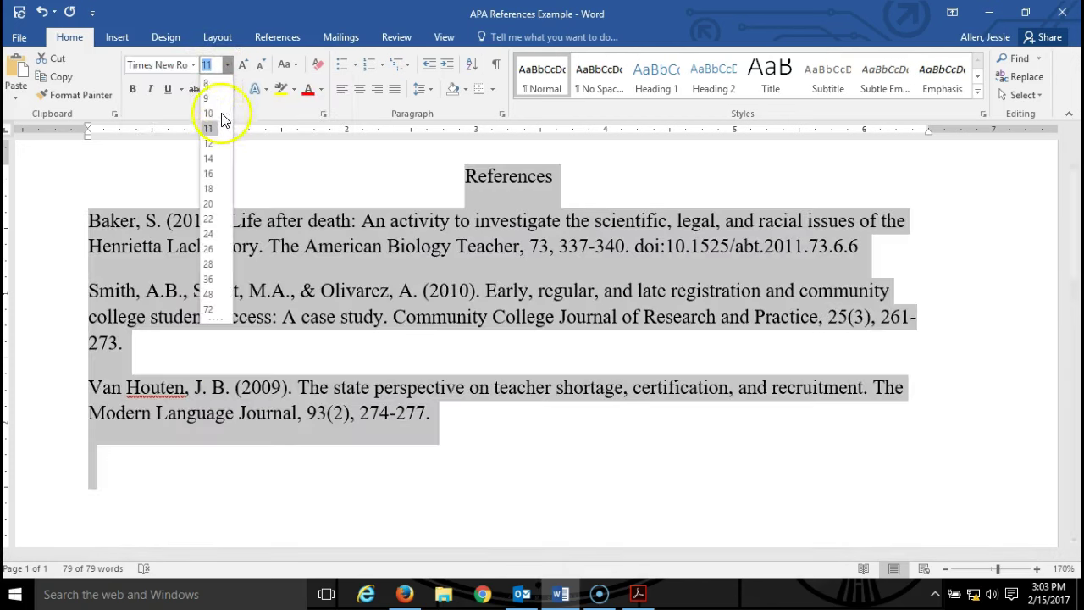
click(212, 146)
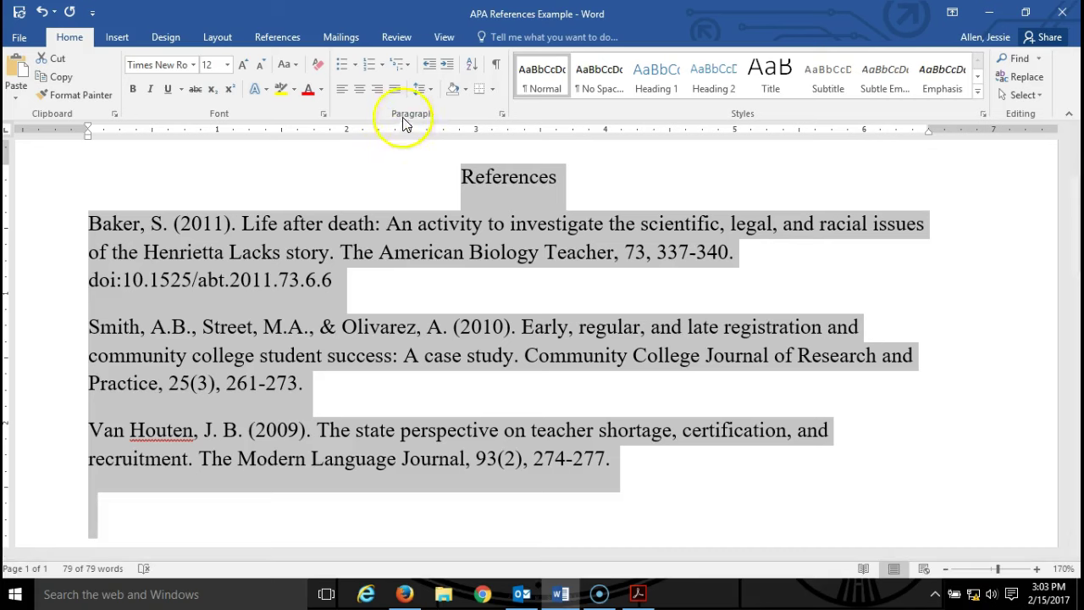
In the Paragraph dialog, set a Hanging indent and Double spacing, with no space between paragraphs.
click(502, 115)
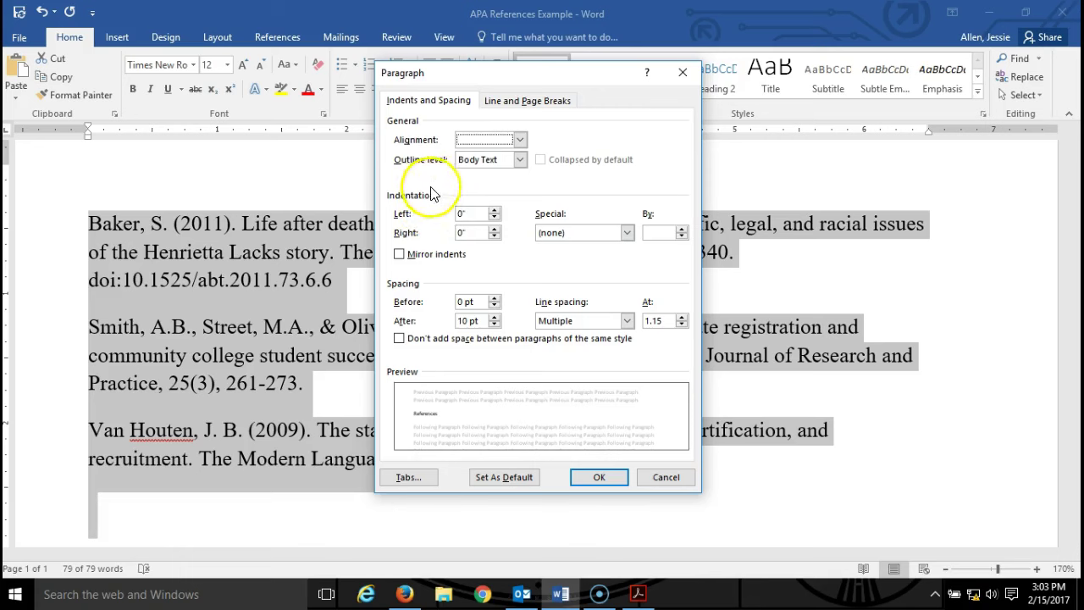
click(626, 232)
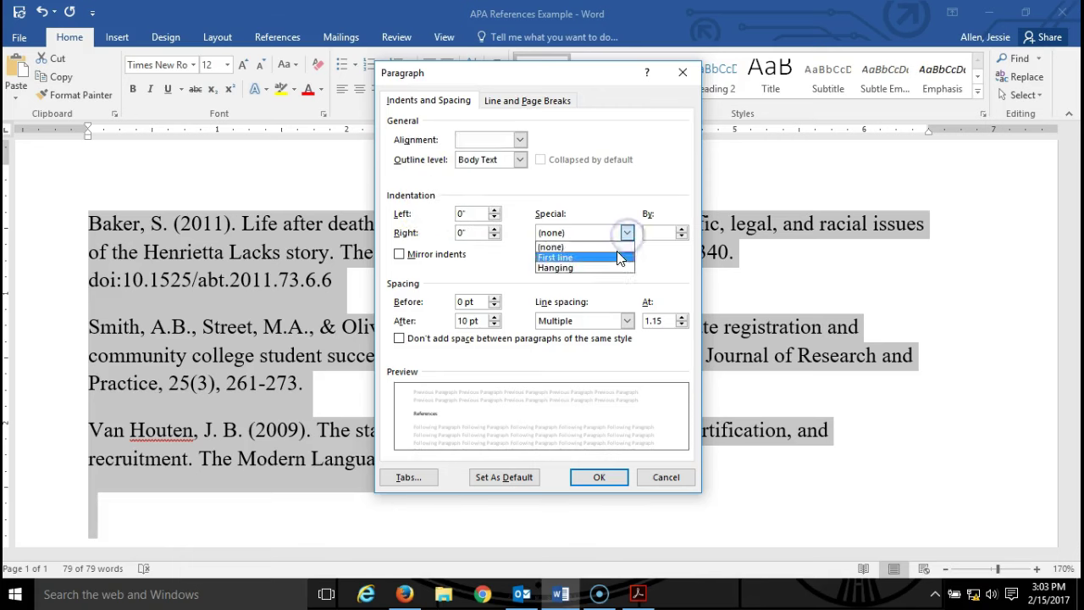
click(613, 268)
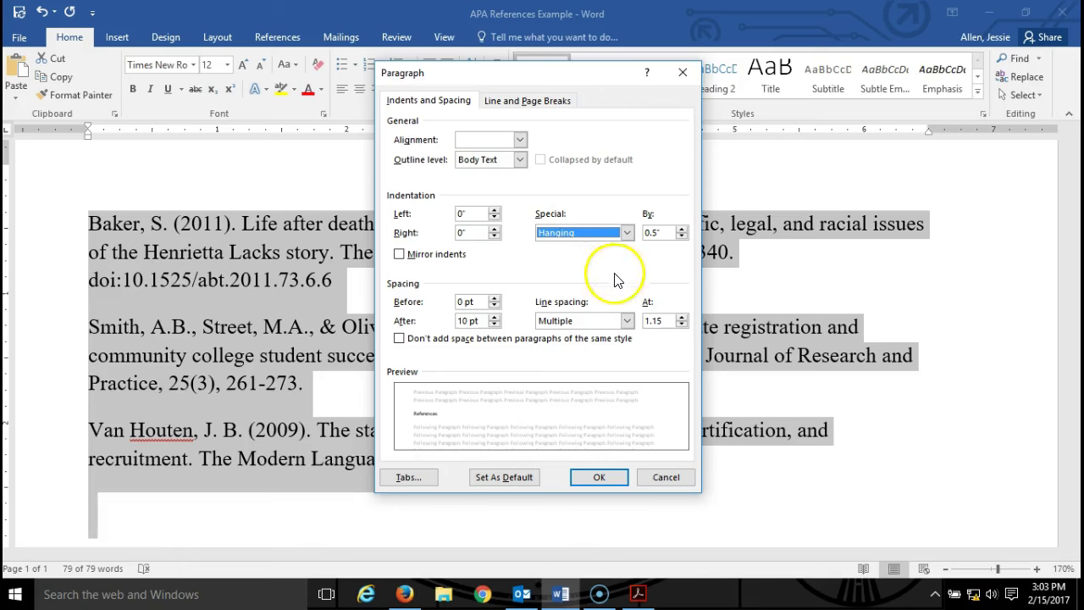
click(627, 324)
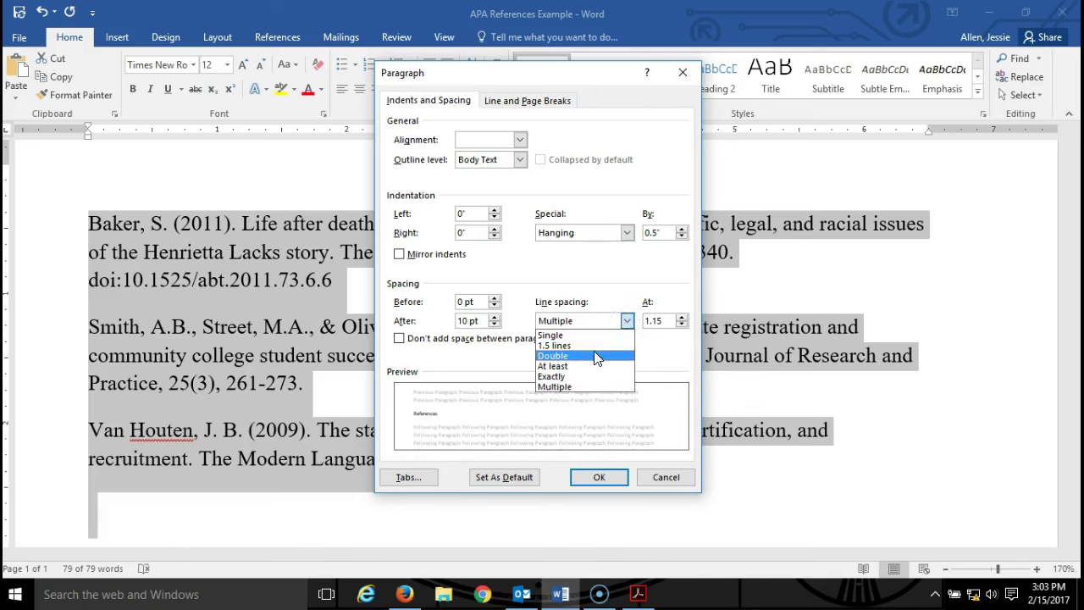
click(592, 359)
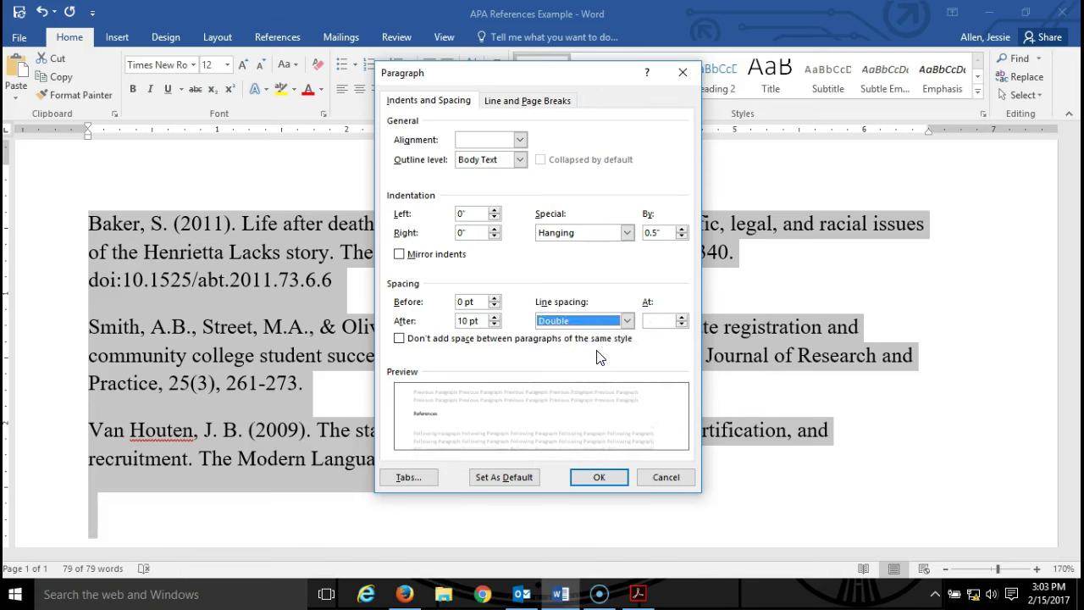
click(397, 338)
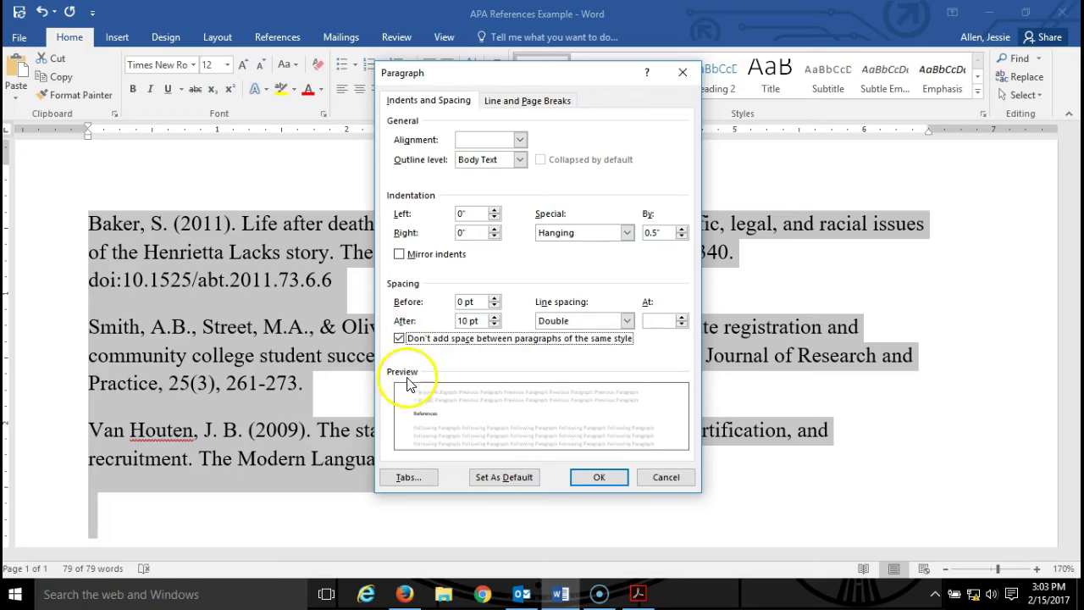
click(602, 478)
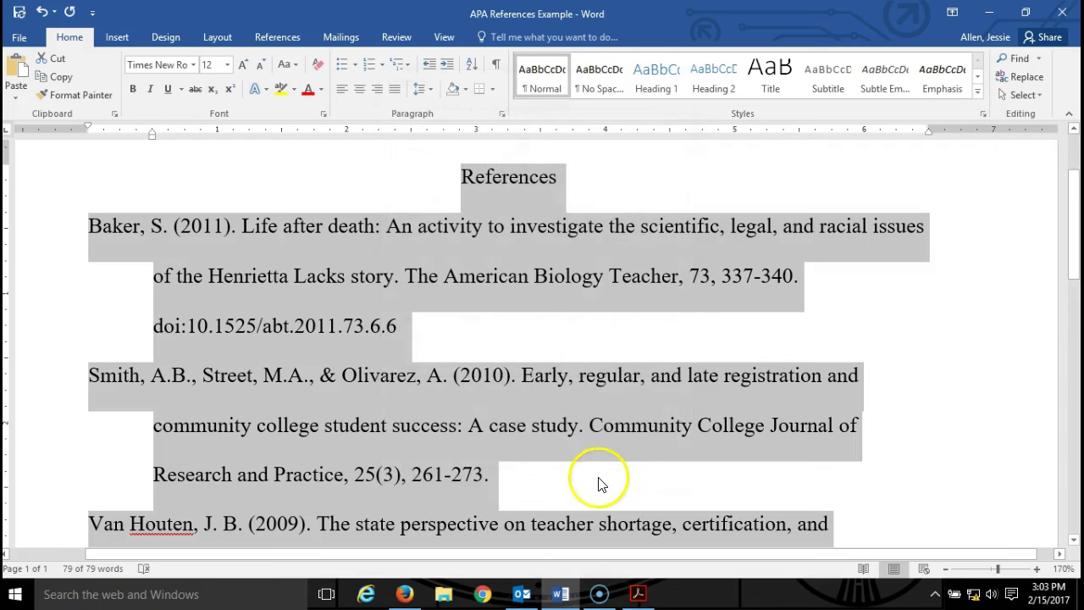
click(601, 479)
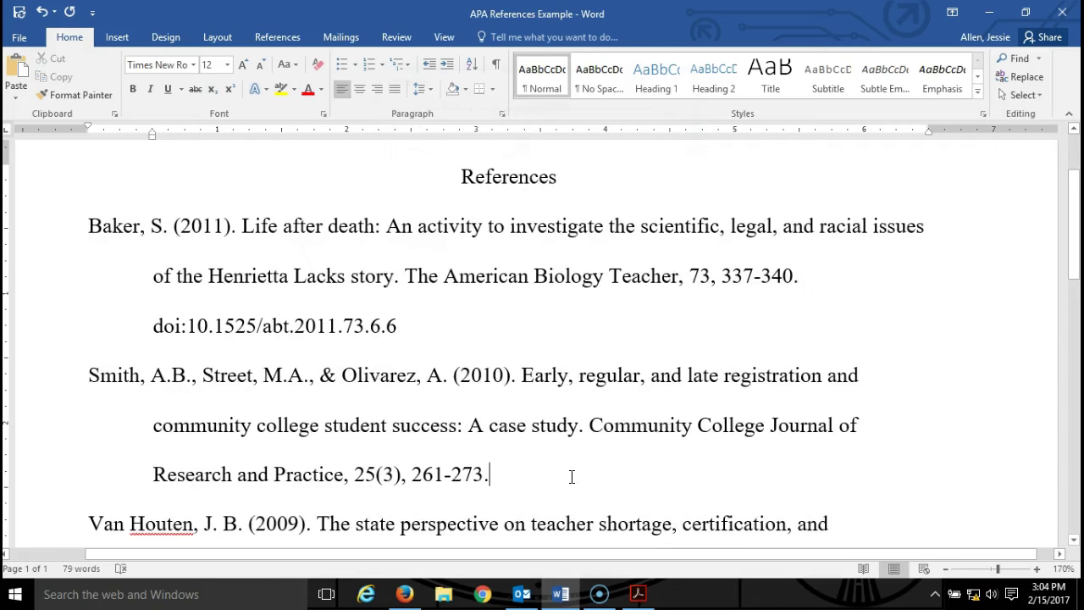
scroll(554, 450, up, 1)
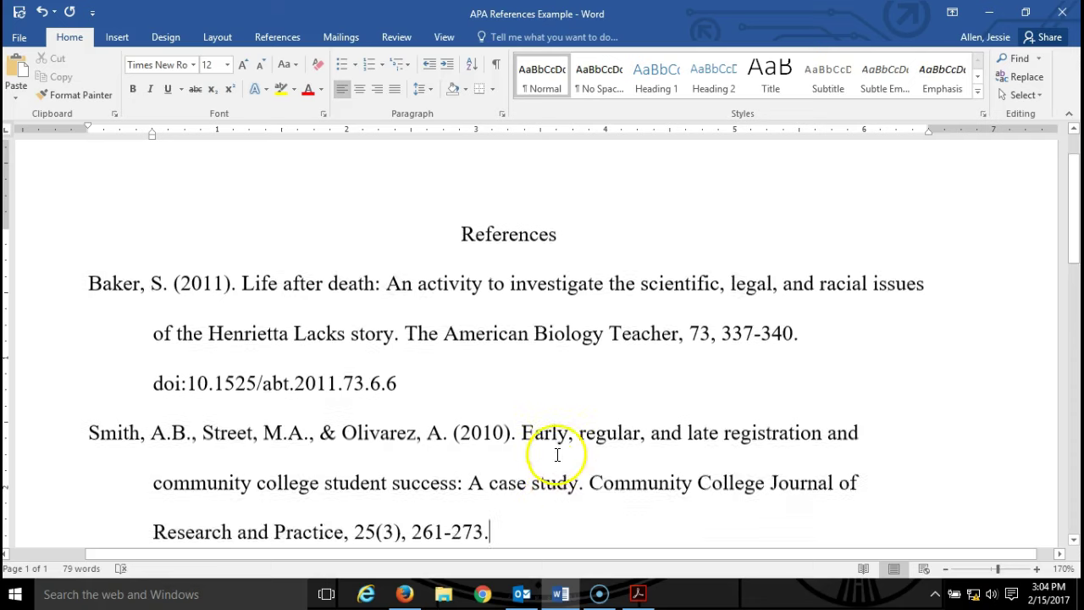
drag(587, 246, 455, 251)
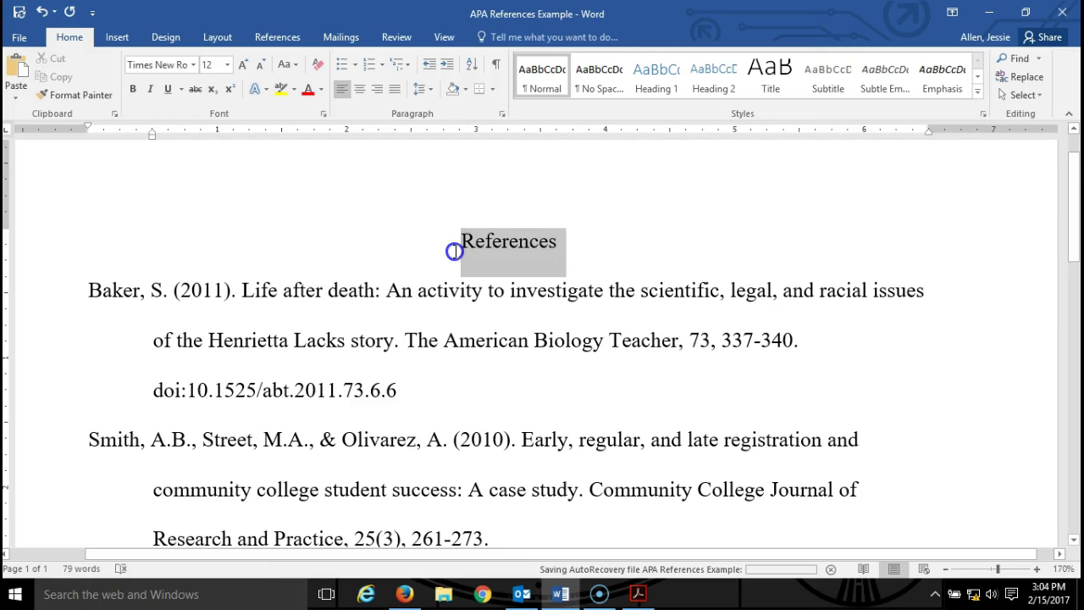
drag(455, 251, 455, 251)
click(652, 249)
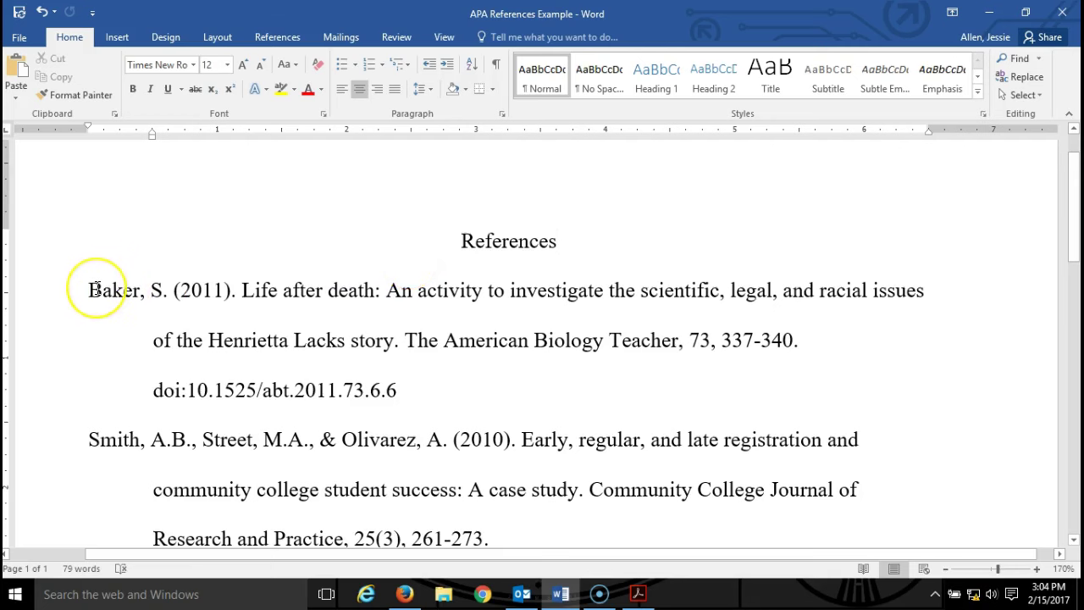
scroll(97, 288, down, 1)
scroll(97, 294, down, 1)
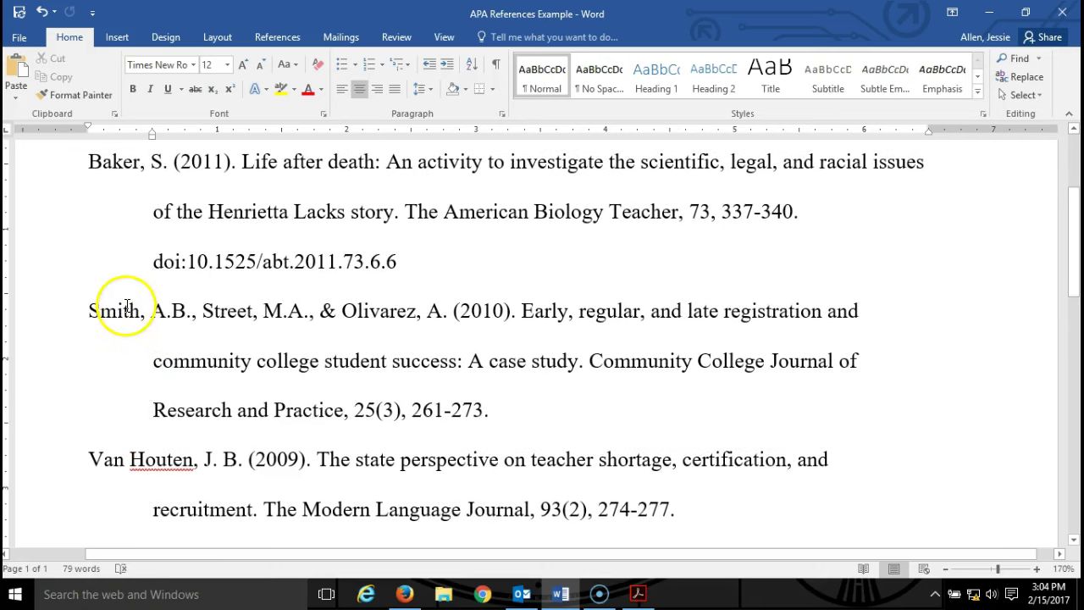
scroll(119, 309, up, 1)
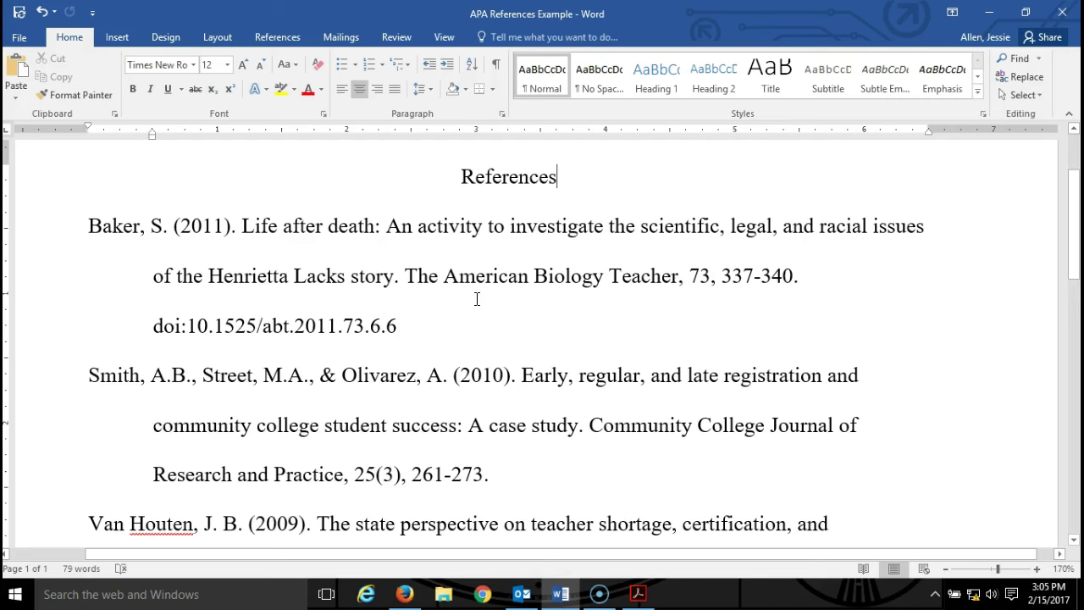
Italicize The American Biology Teacher, Community College Journal of Research and Practice, and The Modern Language Journal.
drag(405, 276, 636, 280)
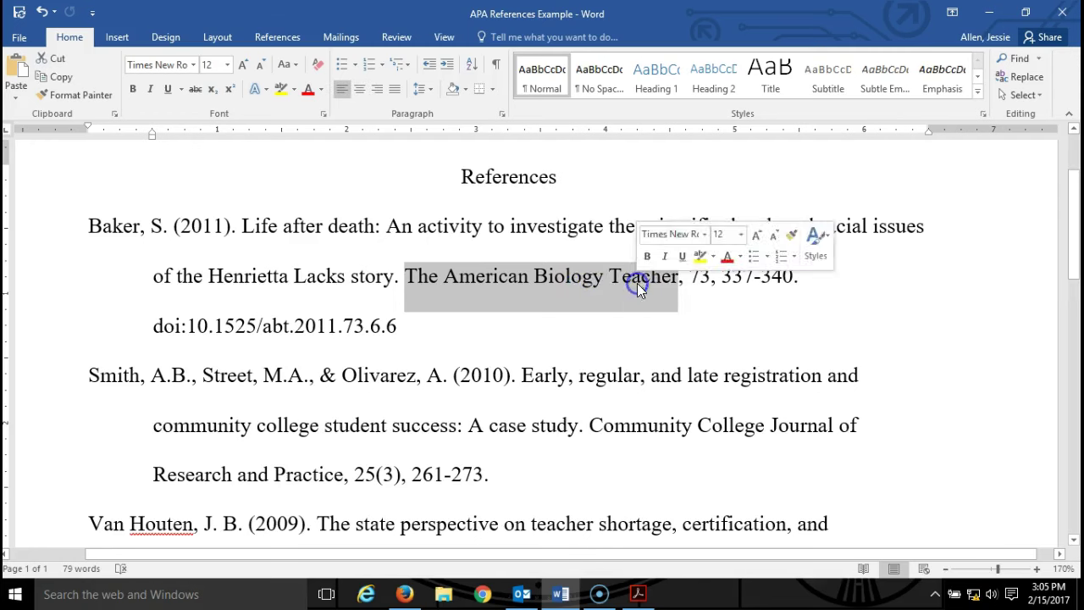
click(153, 91)
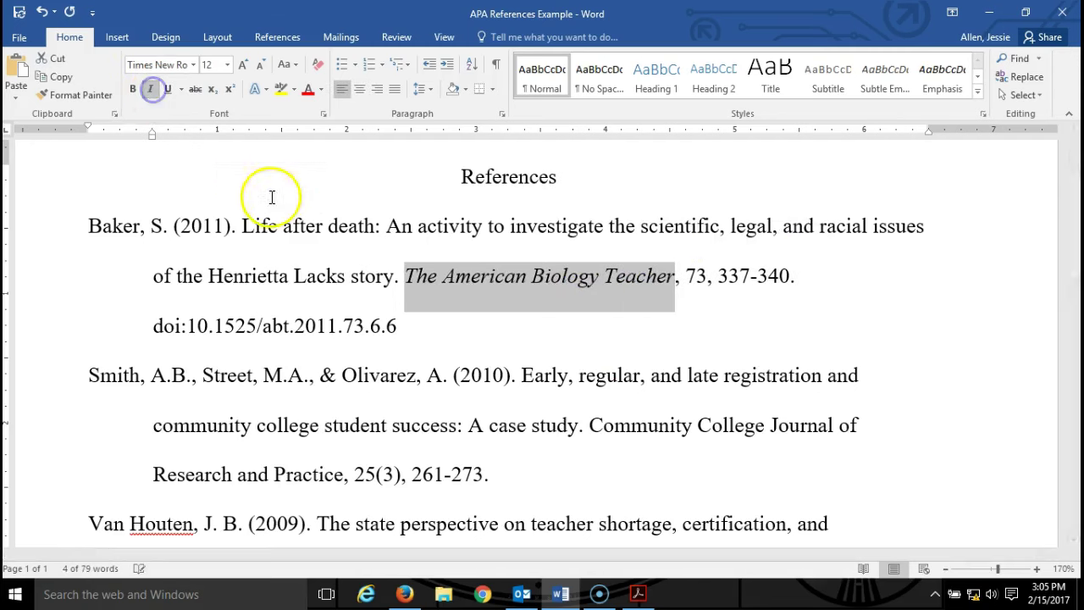
scroll(358, 243, down, 1)
drag(592, 367, 345, 409)
click(151, 89)
scroll(304, 398, down, 1)
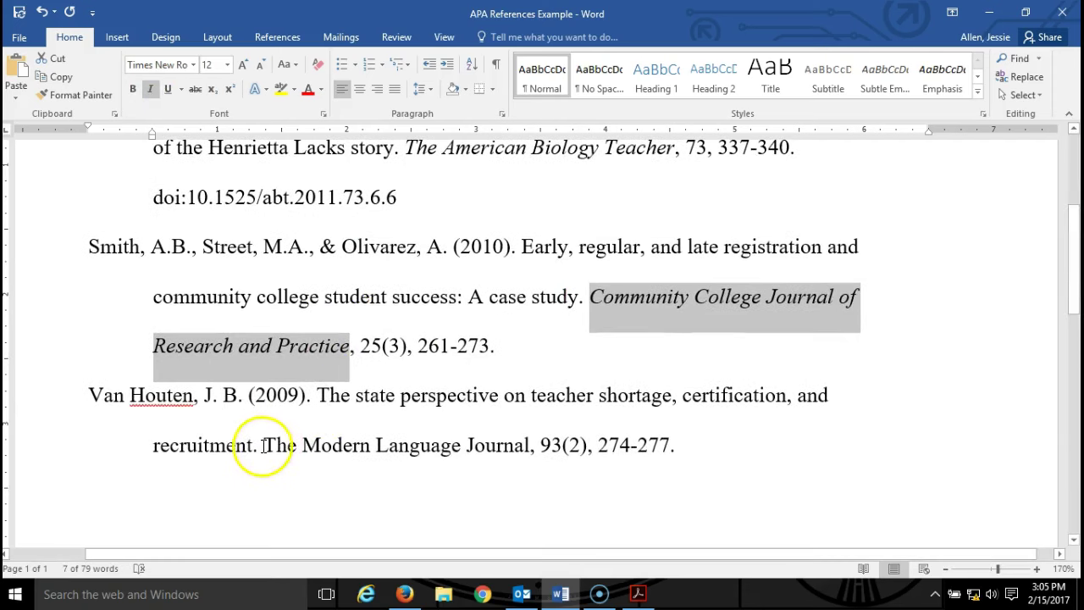
drag(263, 445, 504, 449)
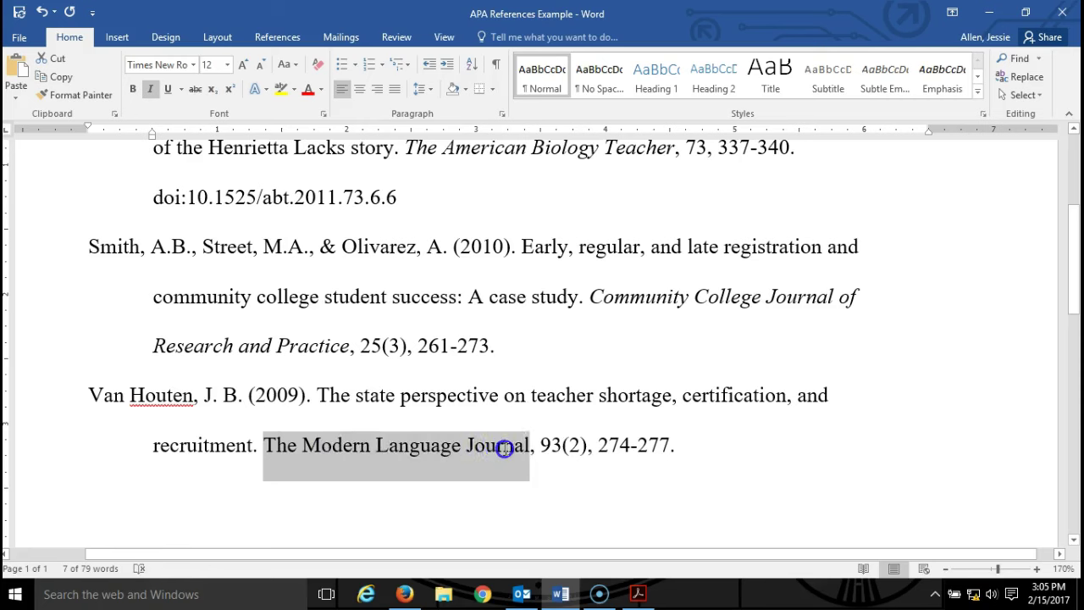
click(150, 90)
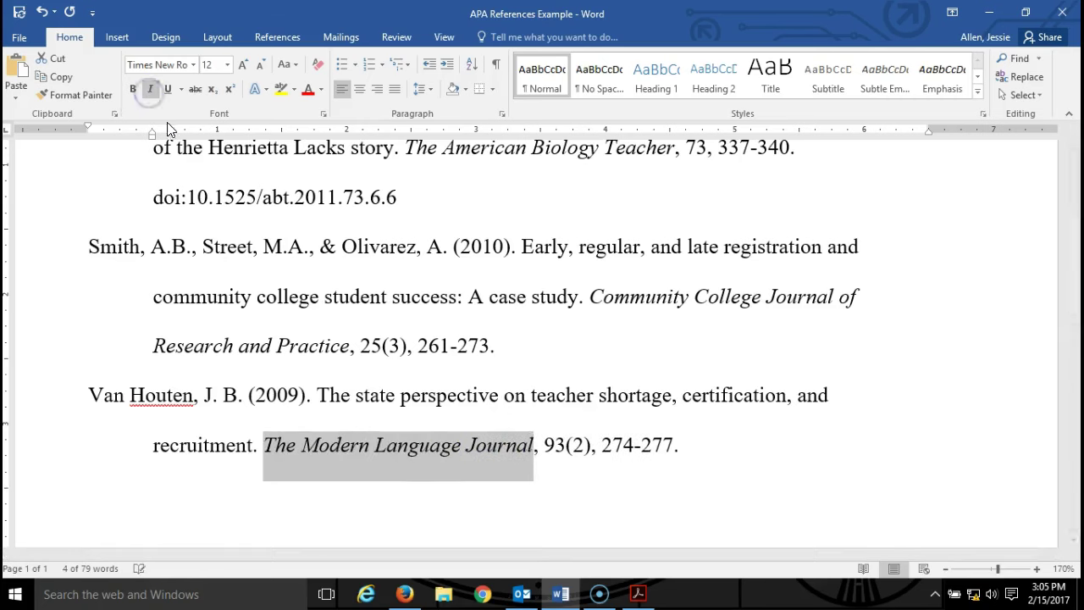
scroll(359, 420, up, 3)
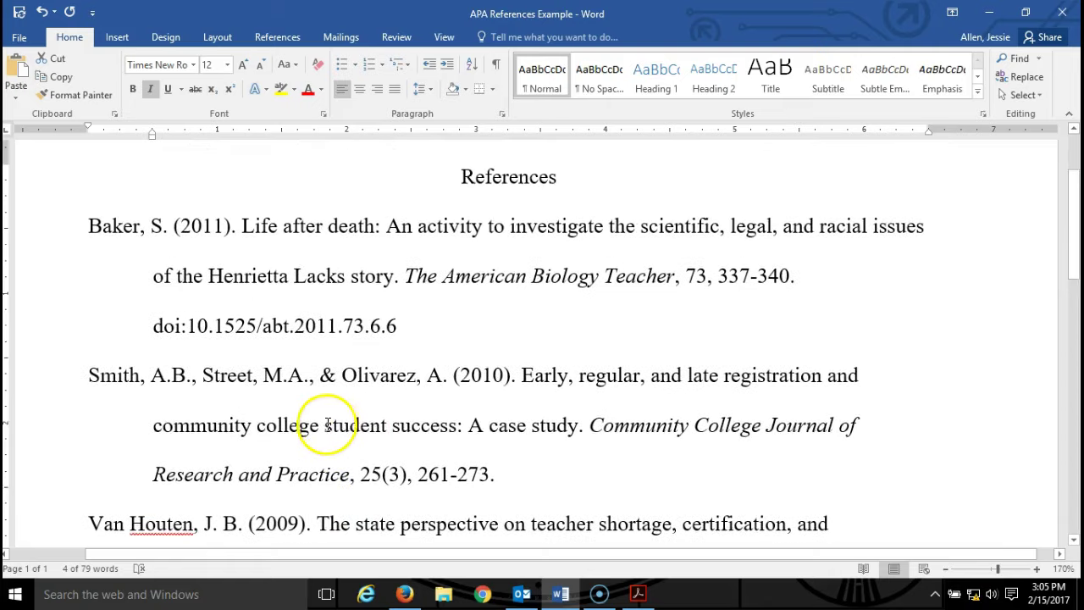
Italicize volume numbers 73, 25 and 93 in their references, then deselect.
double_click(693, 278)
click(149, 90)
scroll(271, 195, down, 3)
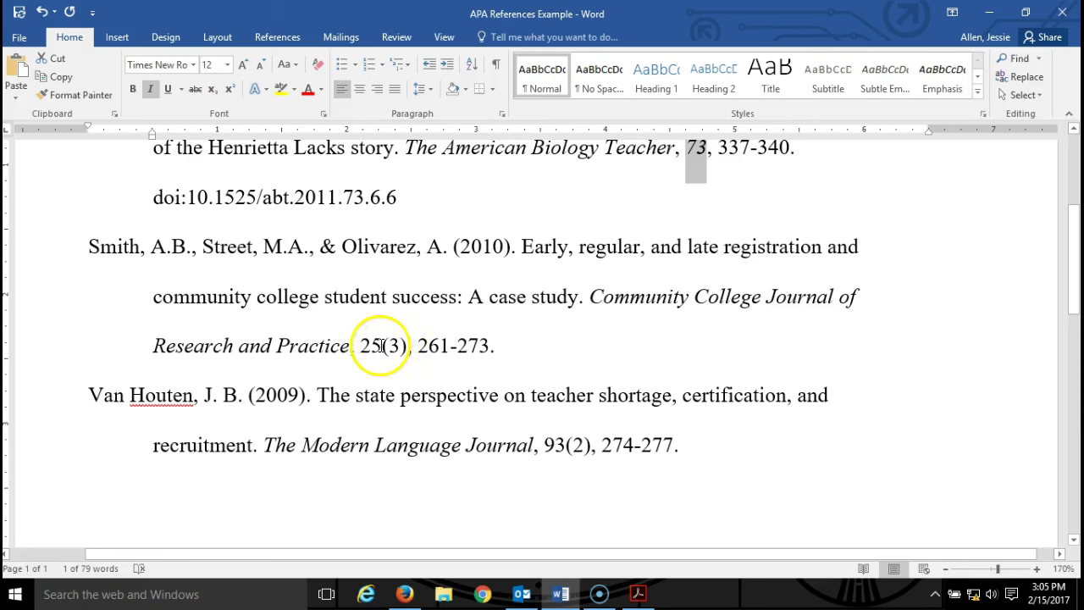
drag(381, 345, 362, 346)
click(150, 92)
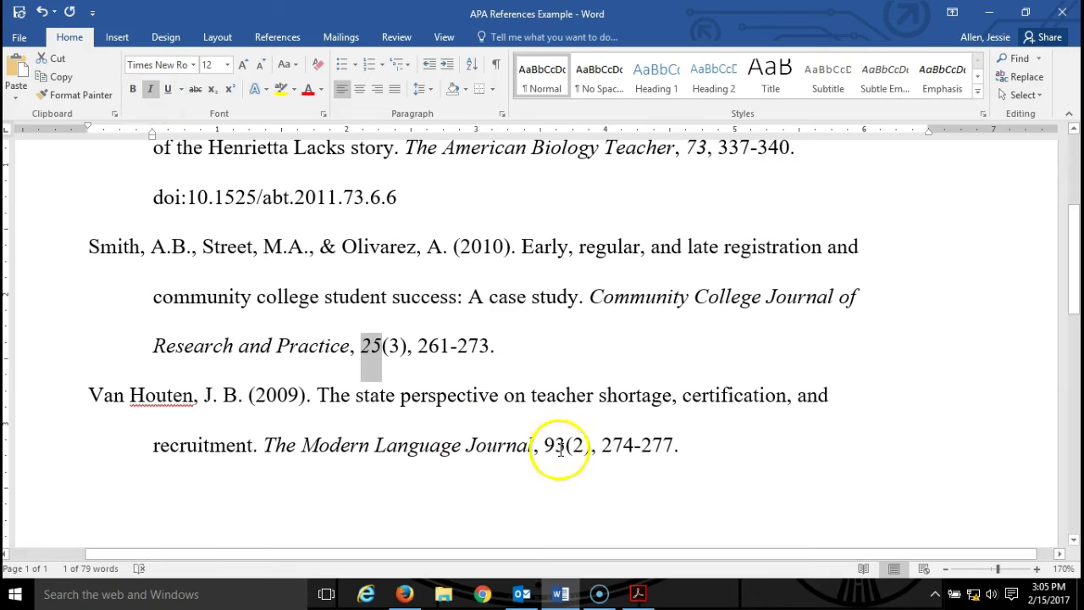
drag(564, 445, 548, 445)
click(150, 91)
click(537, 382)
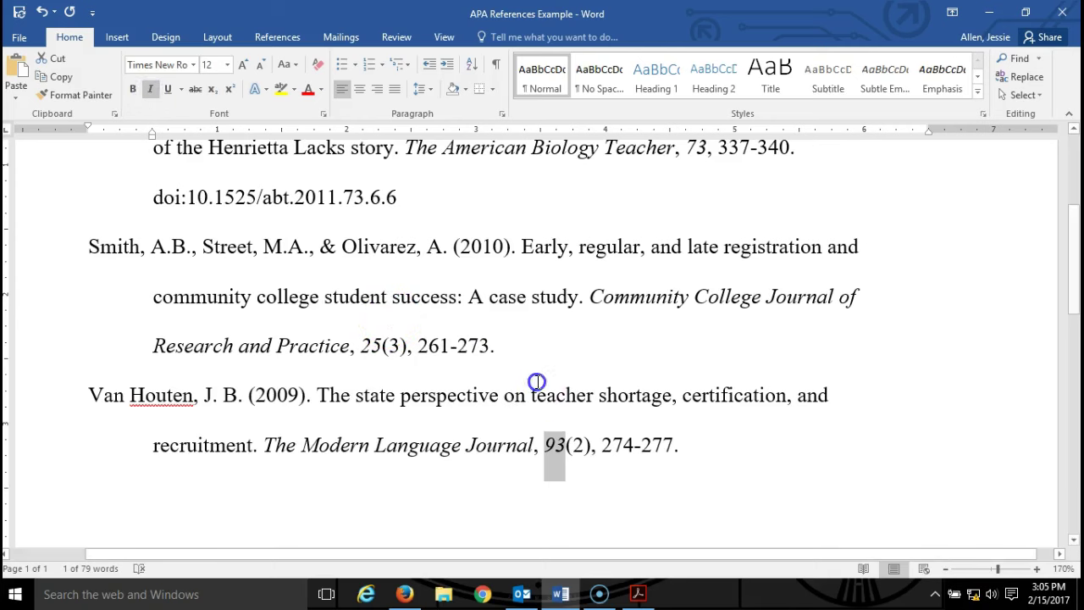
scroll(448, 408, up, 1)
scroll(448, 408, up, 2)
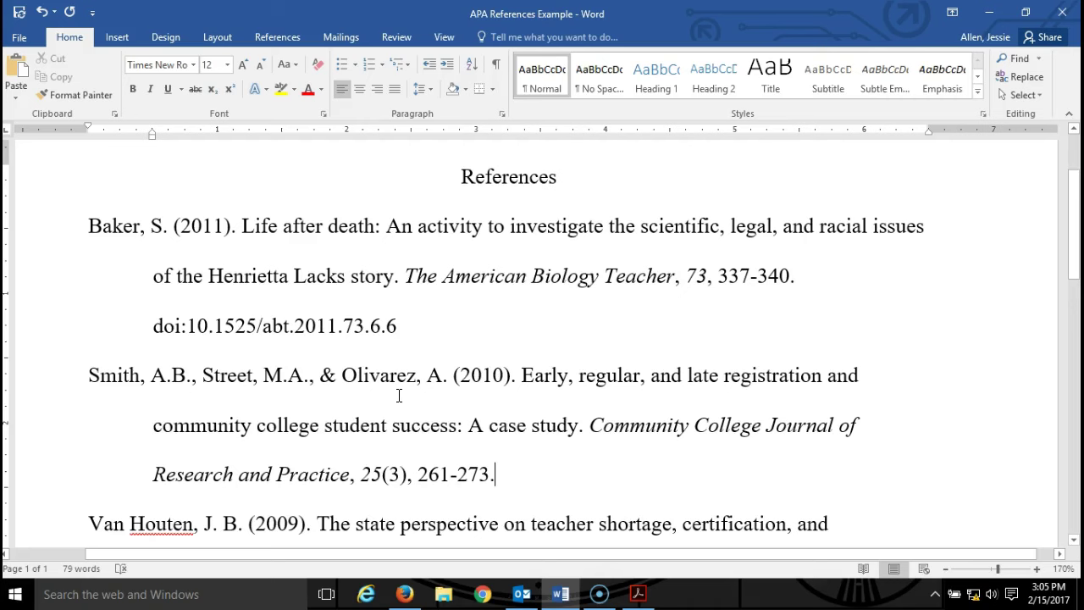
drag(400, 276, 260, 229)
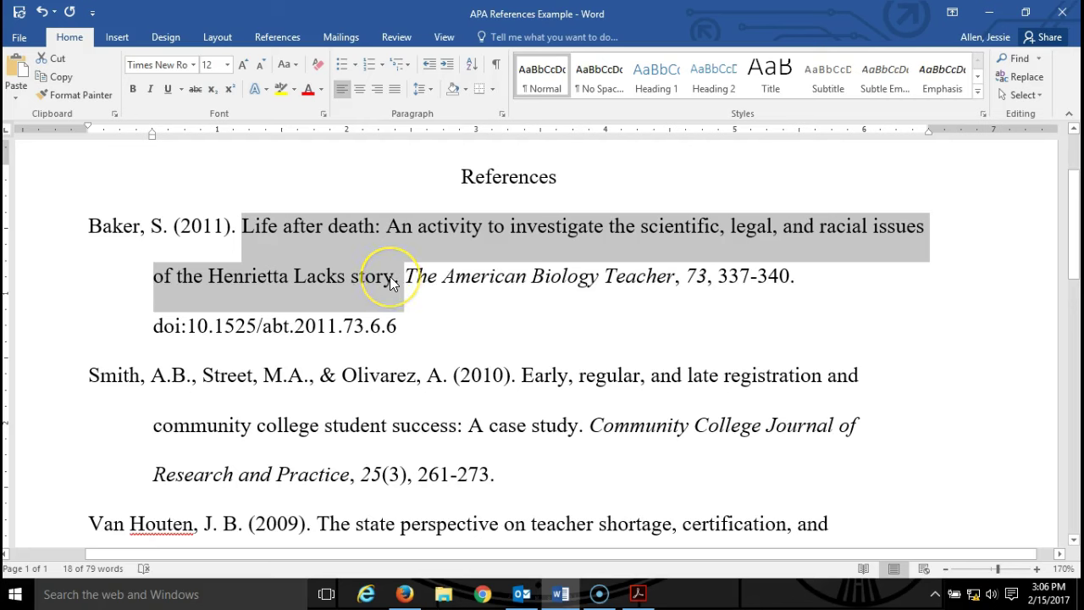
click(528, 315)
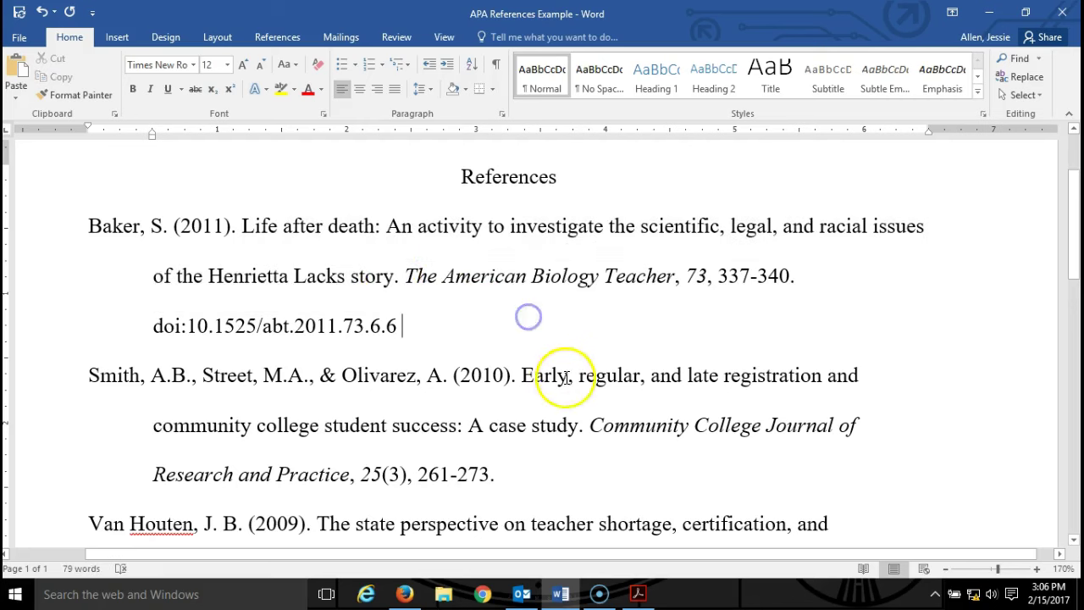
drag(535, 388, 573, 423)
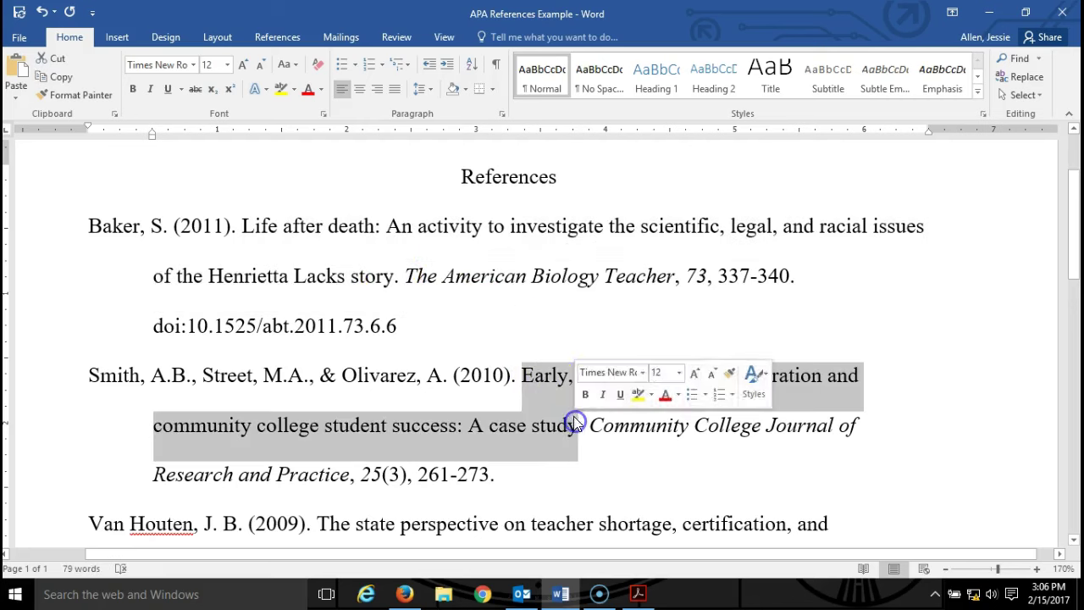